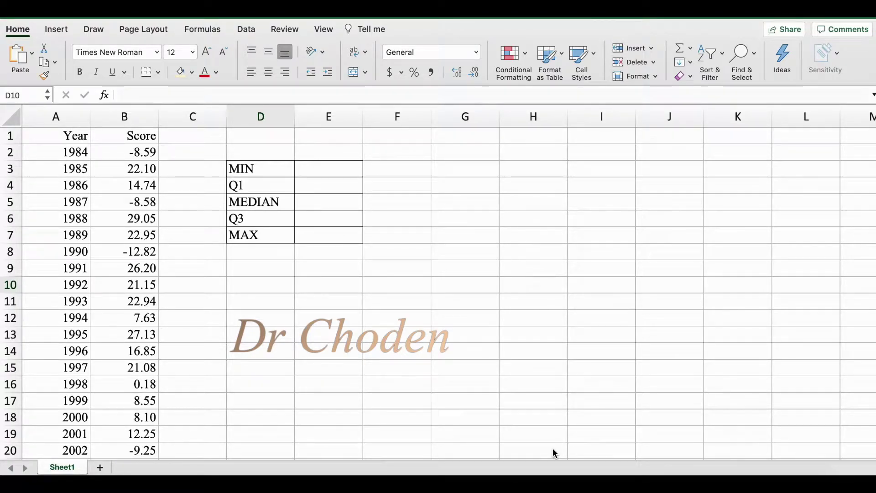
# Fill the Score column B with yellow
pyautogui.click(133, 111)
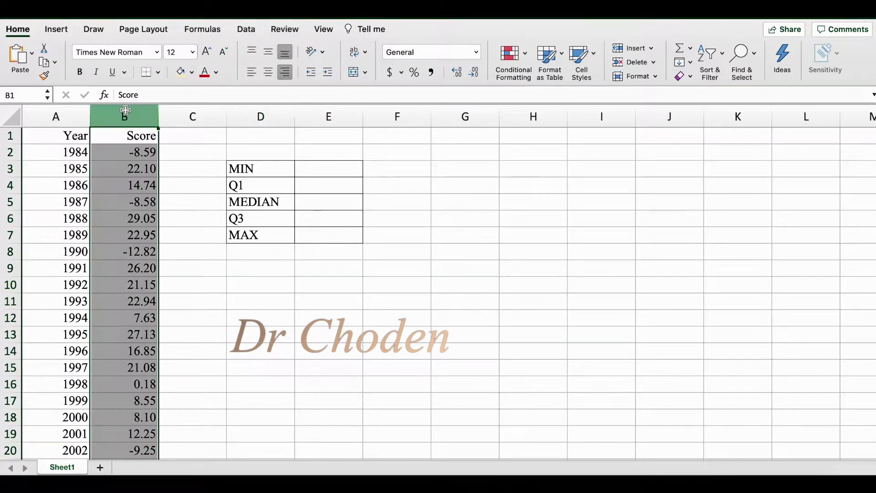
pyautogui.click(181, 71)
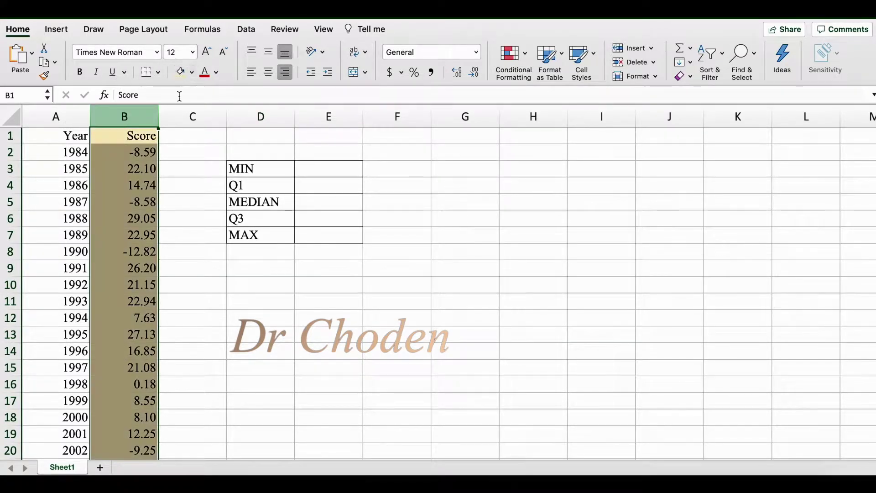
pyautogui.click(491, 194)
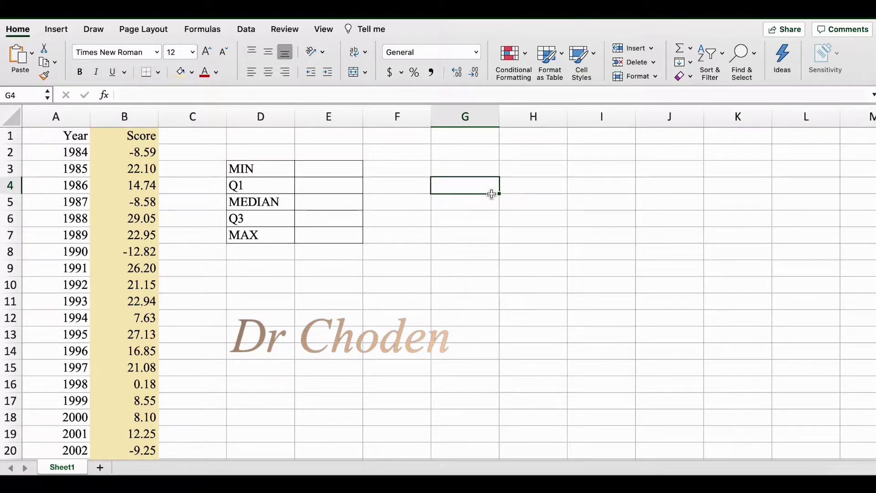
# Shade the MIN–MAX labels in D3:D7 yellow, then select the value cells E3:E7
pyautogui.moveTo(256, 169); pyautogui.dragTo(255, 235)
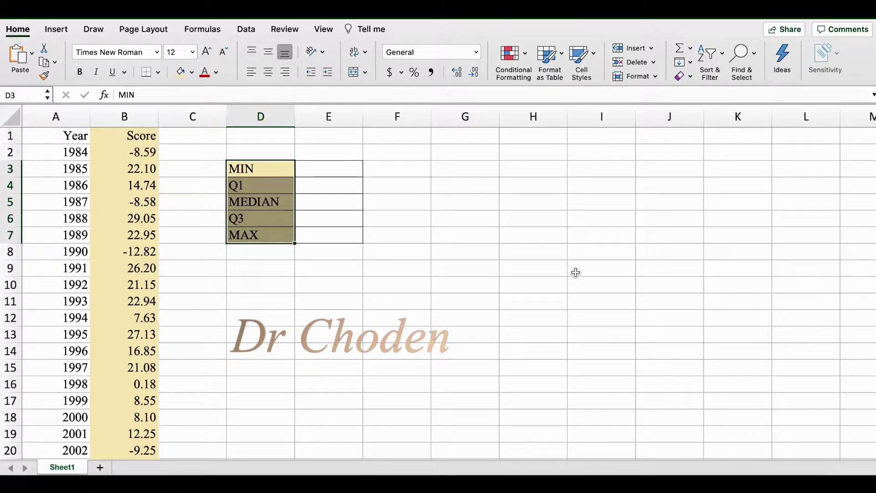
pyautogui.click(576, 272)
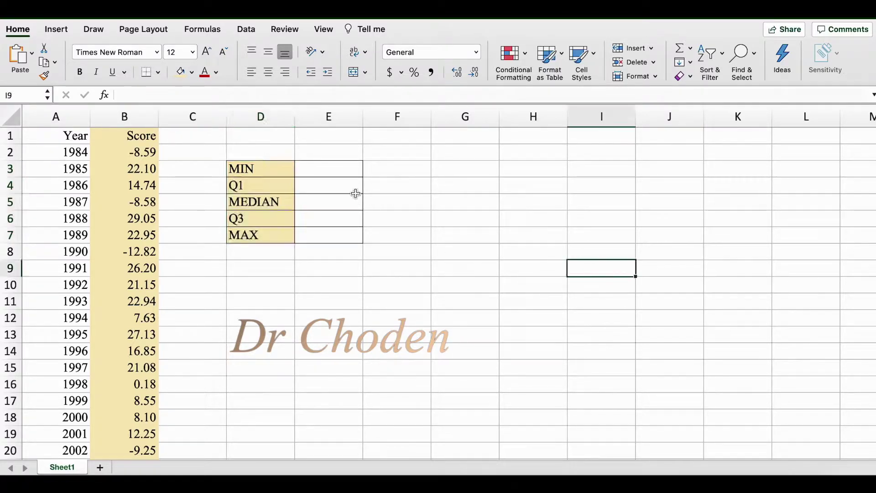
pyautogui.moveTo(332, 171); pyautogui.dragTo(333, 237)
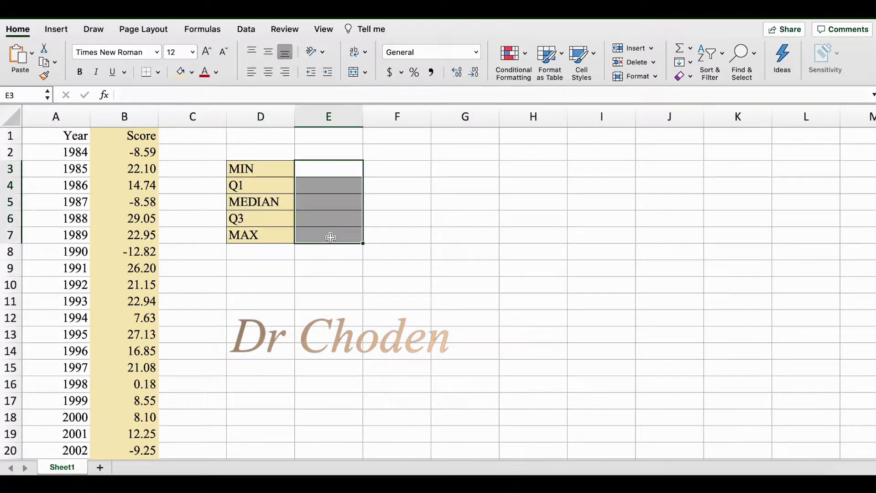
# Enter =MIN(B2:B36) in E3, returning -46.52
pyautogui.doubleClick(349, 167)
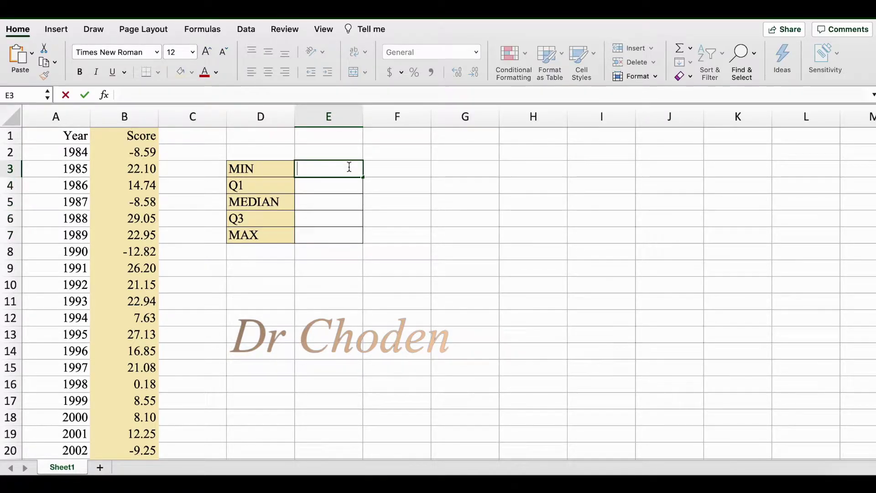
pyautogui.write('=min')
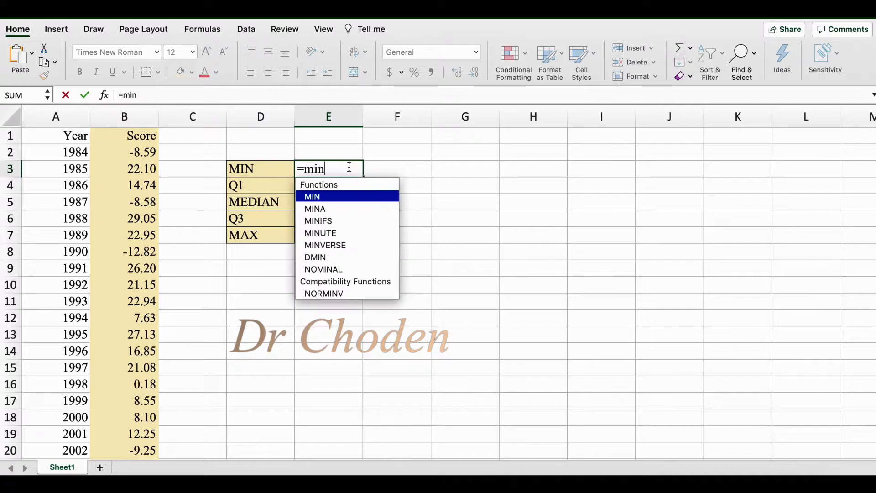
pyautogui.doubleClick(320, 199)
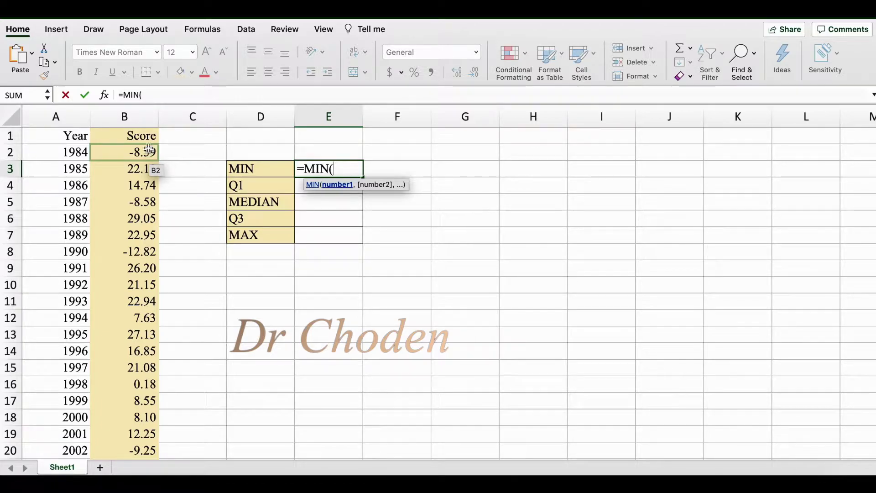
pyautogui.moveTo(144, 152); pyautogui.dragTo(143, 351)
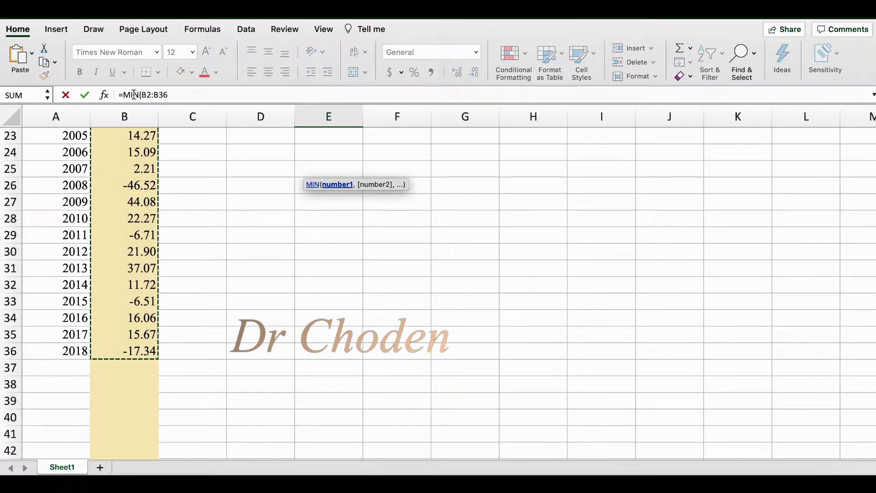
pyautogui.click(178, 94)
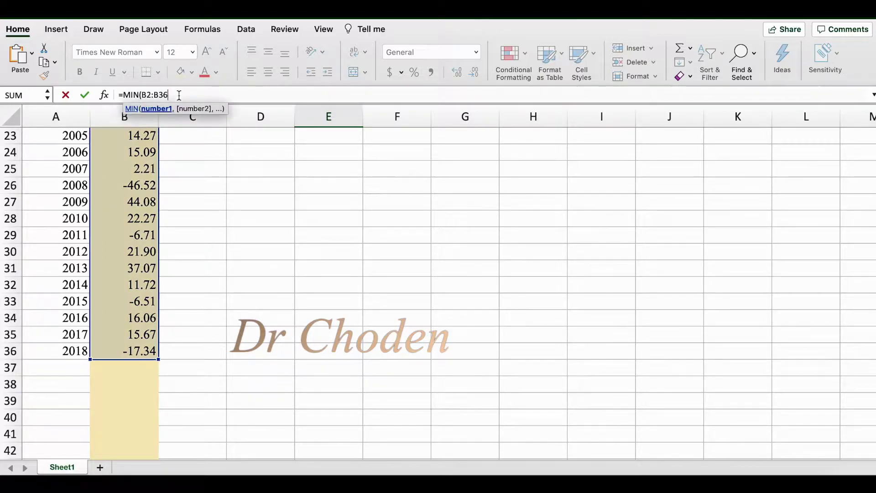
pyautogui.write(')')
pyautogui.press('Return')
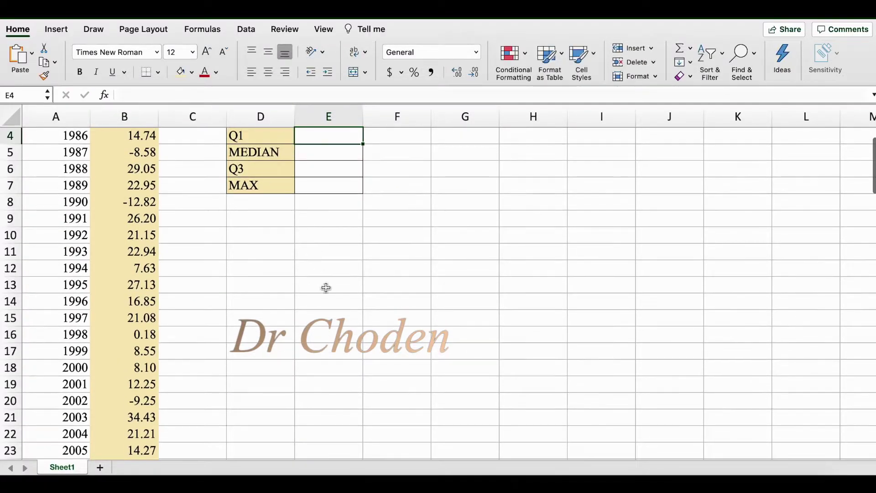
# Check the B2:B36 range reference in the MIN formula and recommit it
pyautogui.scroll(2, 320, 229)
pyautogui.click(315, 169)
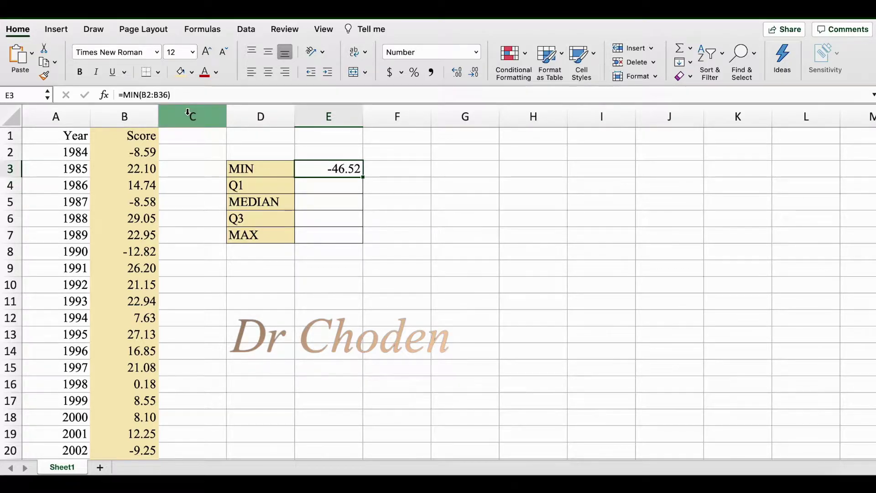
pyautogui.moveTo(169, 94); pyautogui.dragTo(142, 93)
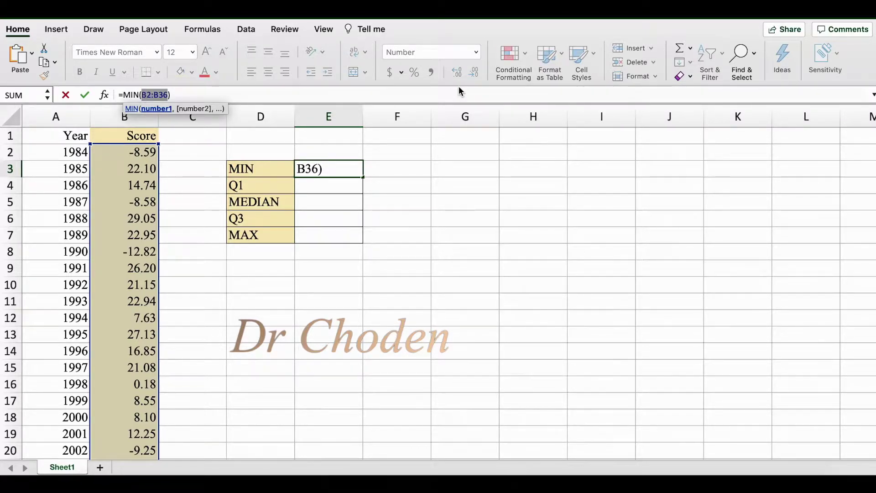
pyautogui.press('Return')
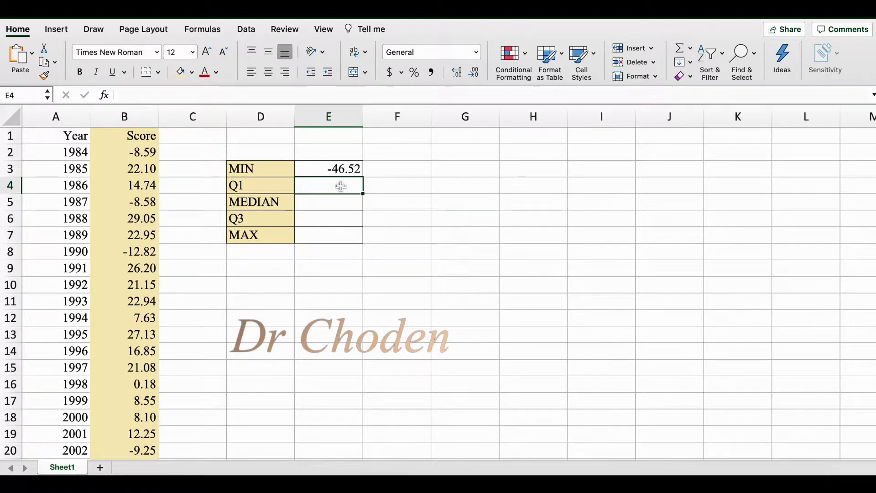
# Enter =QUARTILE(B2:B36,1) in E4 for Q1, giving 1.195
pyautogui.write('=q')
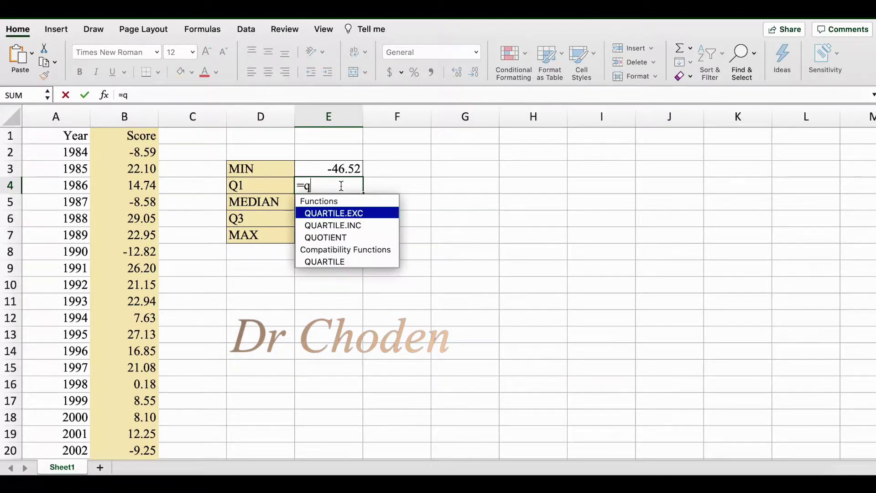
pyautogui.write('uart')
pyautogui.doubleClick(323, 245)
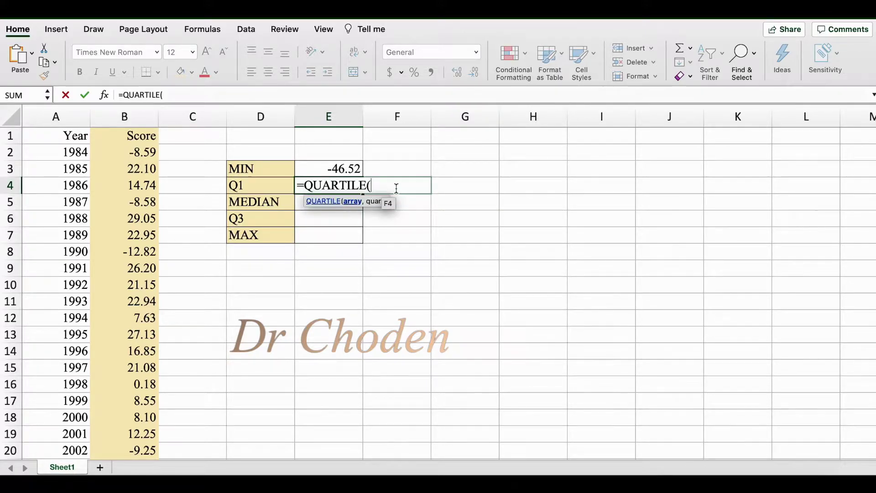
pyautogui.write('B2:B36')
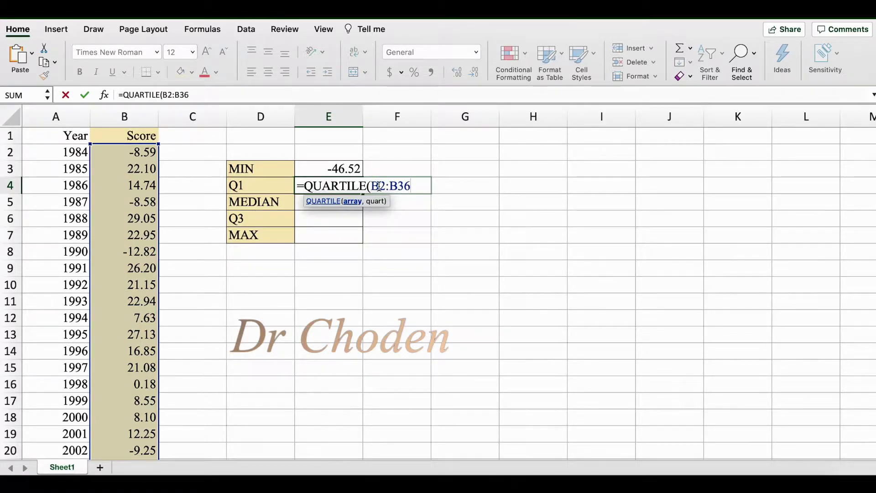
pyautogui.write(',')
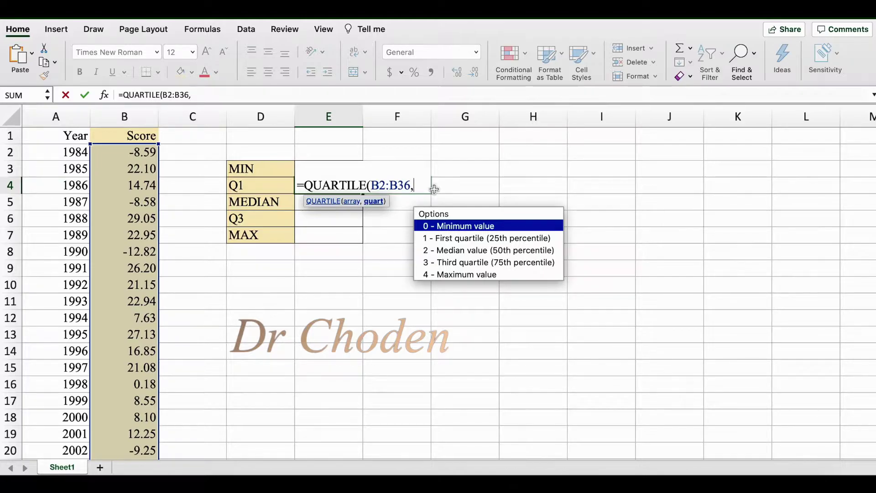
pyautogui.write('1)')
pyautogui.press('Return')
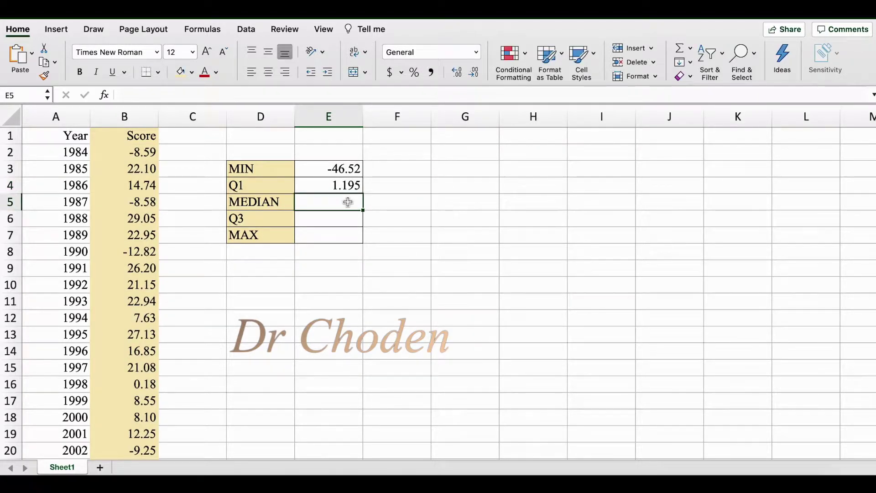
# Enter =MEDIAN(B2:B36) in E5, giving 15.09
pyautogui.write('=med')
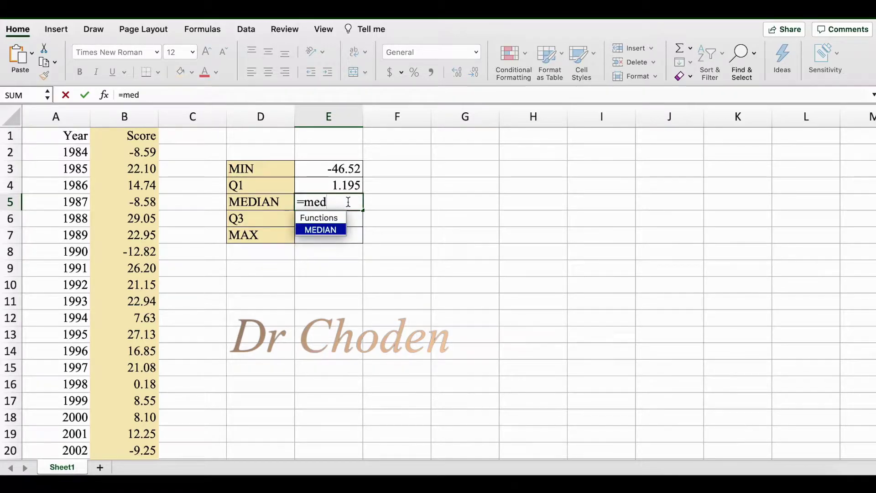
pyautogui.doubleClick(329, 229)
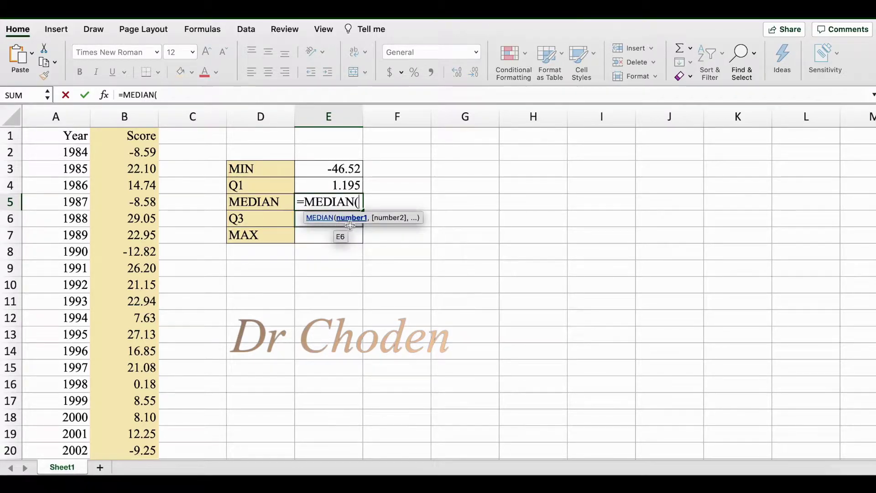
pyautogui.write('B2:B36')
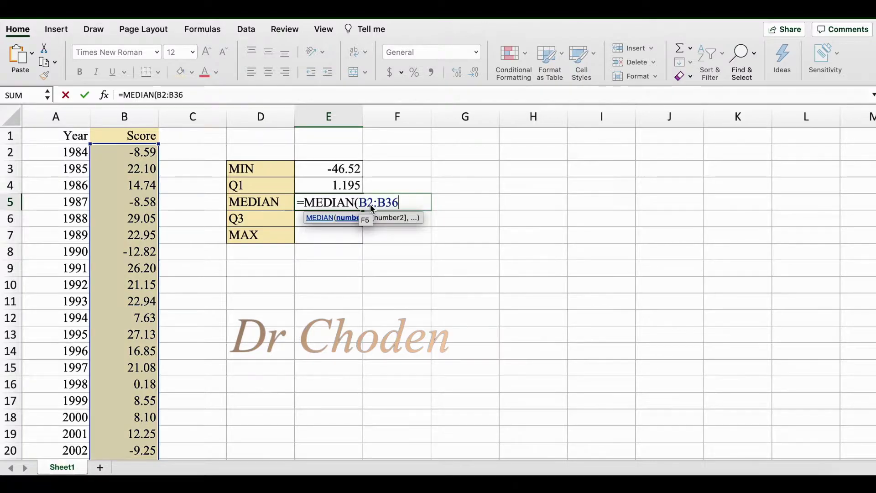
pyautogui.write(')')
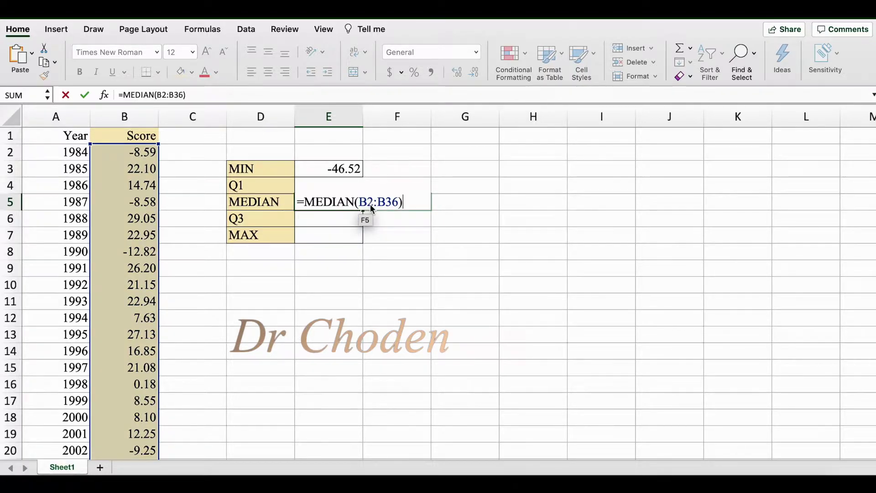
pyautogui.press('Return')
# Enter =QUARTILE(B2:B36,3) in E6 for Q3, giving 22.185
pyautogui.write('=')
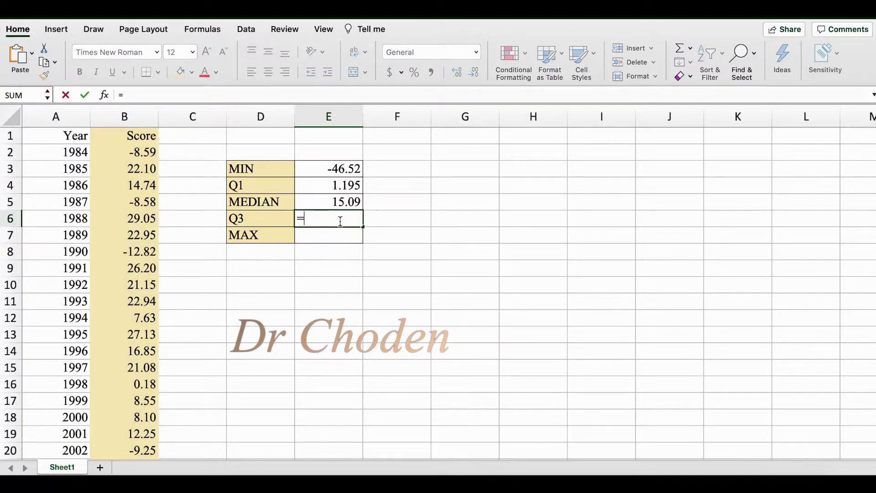
pyautogui.write('quar')
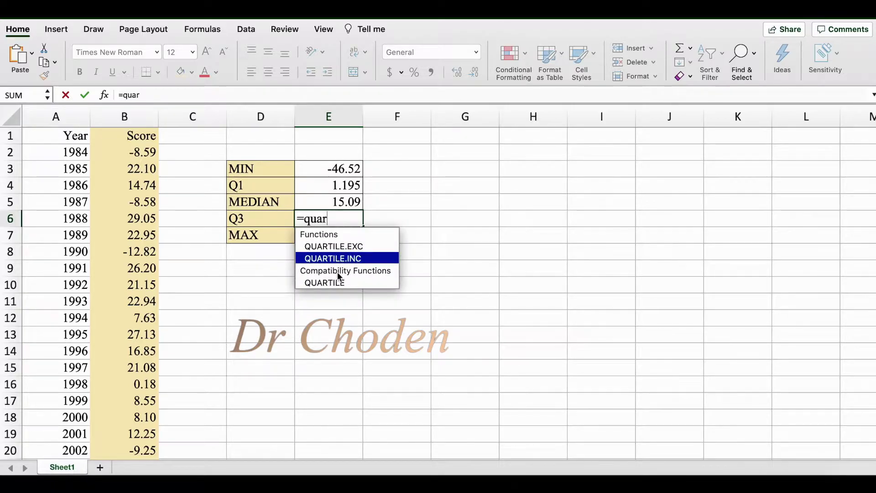
pyautogui.doubleClick(332, 283)
pyautogui.write('B2:B36')
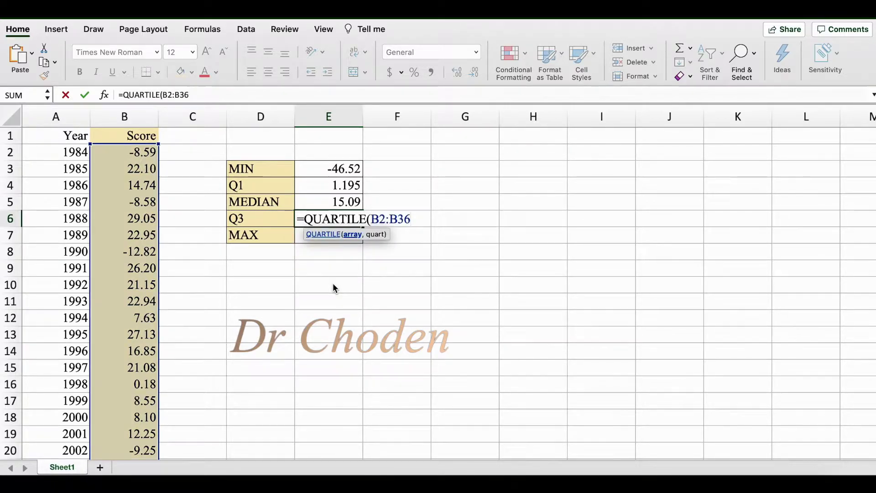
pyautogui.write(',')
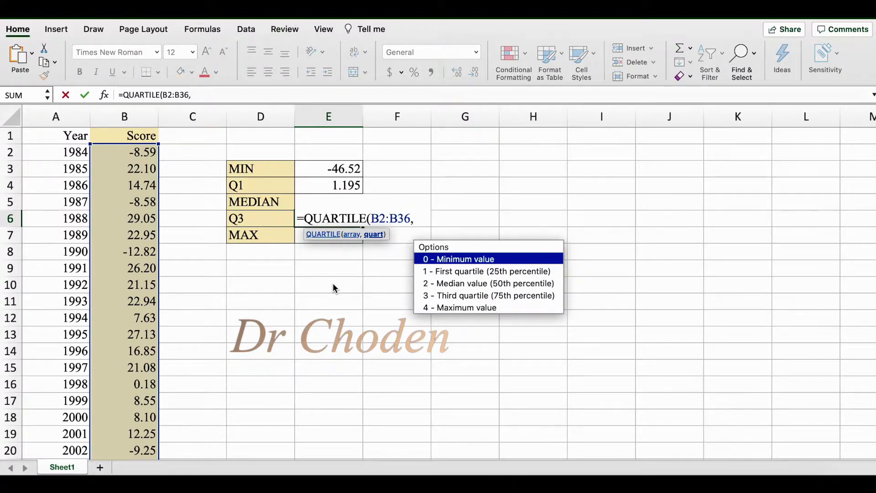
pyautogui.write('3)')
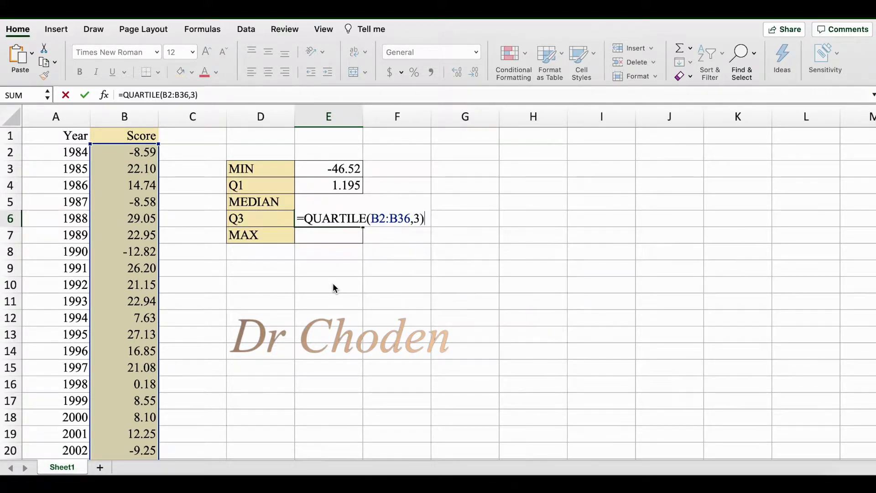
pyautogui.press('Return')
# Enter =MAX(B2:B36) in E7, giving 44.08
pyautogui.write('=')
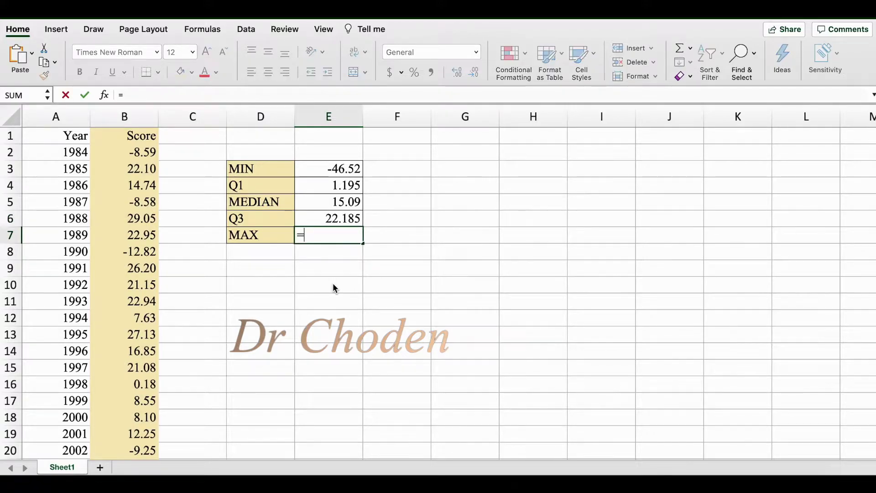
pyautogui.write('max')
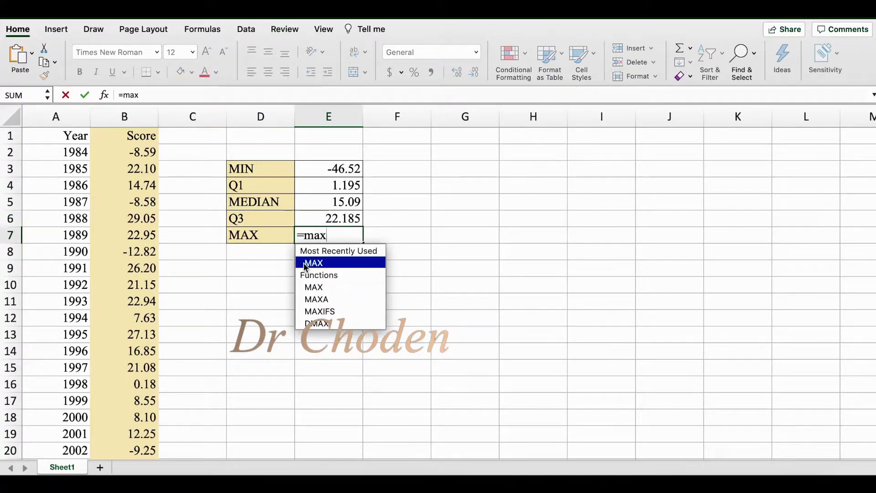
pyautogui.doubleClick(316, 264)
pyautogui.write('B2:B36')
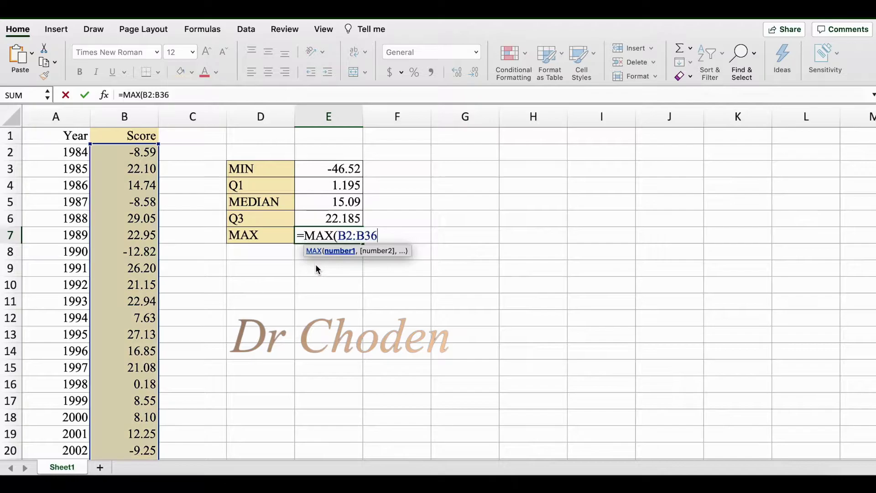
pyautogui.write(')')
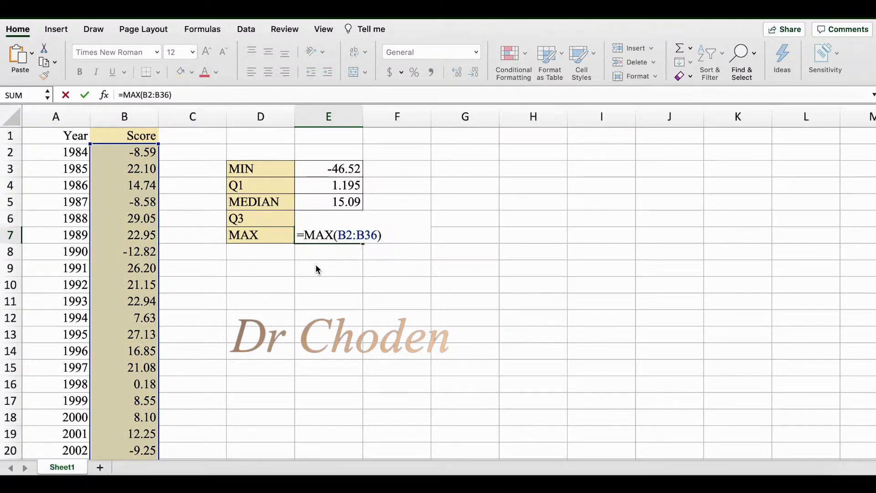
pyautogui.press('Return')
pyautogui.press('Up')
pyautogui.press('Up')
pyautogui.press('Up')
pyautogui.press('Right')
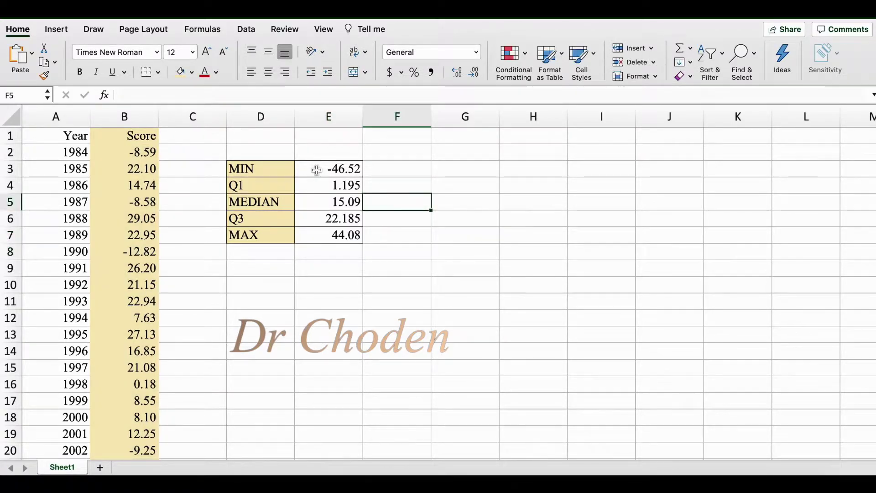
pyautogui.press('Left')
pyautogui.press('Down')
pyautogui.press('Down')
pyautogui.press('Down')
pyautogui.press('Down')
pyautogui.press('Down')
pyautogui.press('Down')
pyautogui.press('Down')
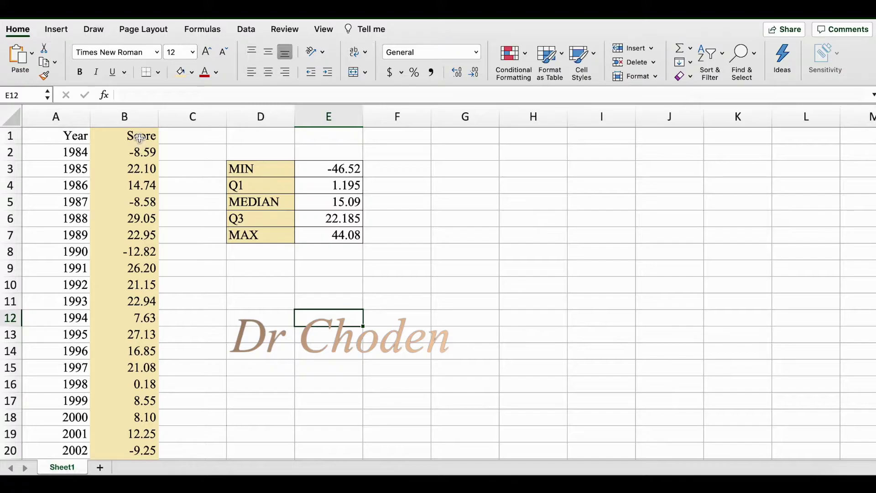
# Insert a Box and Whisker chart of the Score data and move it beside the summary table
pyautogui.moveTo(139, 137); pyautogui.dragTo(149, 231)
pyautogui.scroll(7, 148, 231)
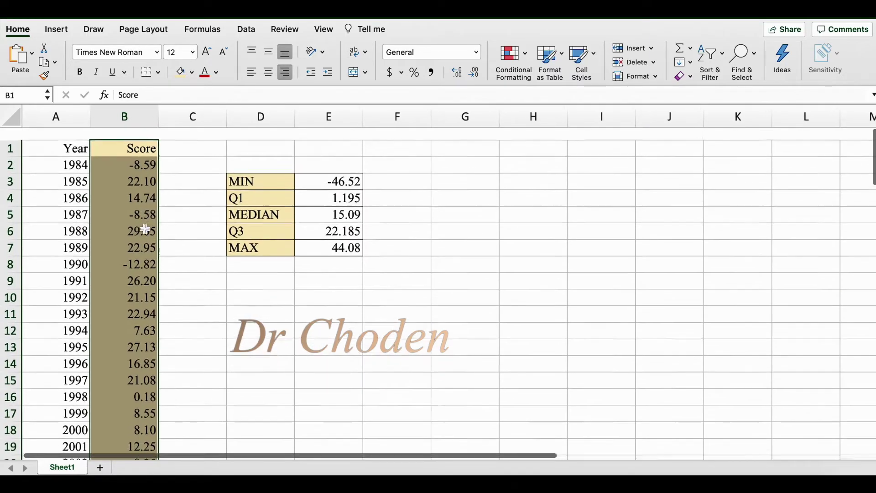
pyautogui.click(55, 30)
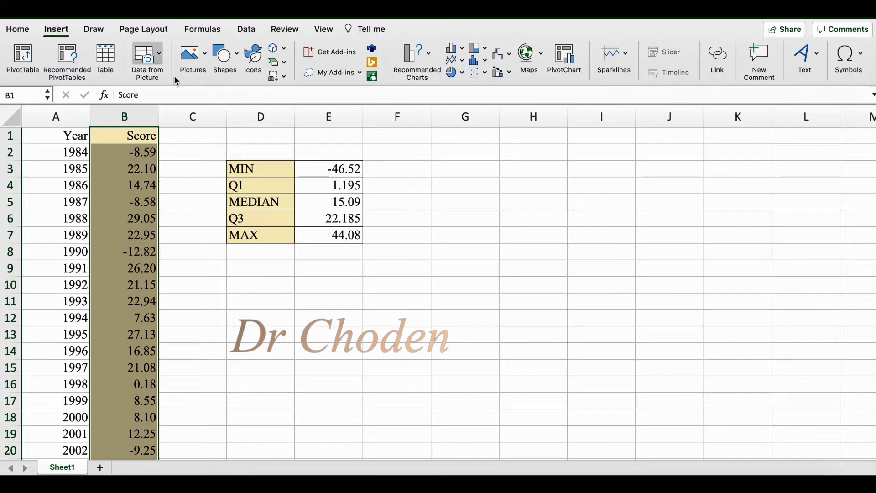
pyautogui.click(477, 61)
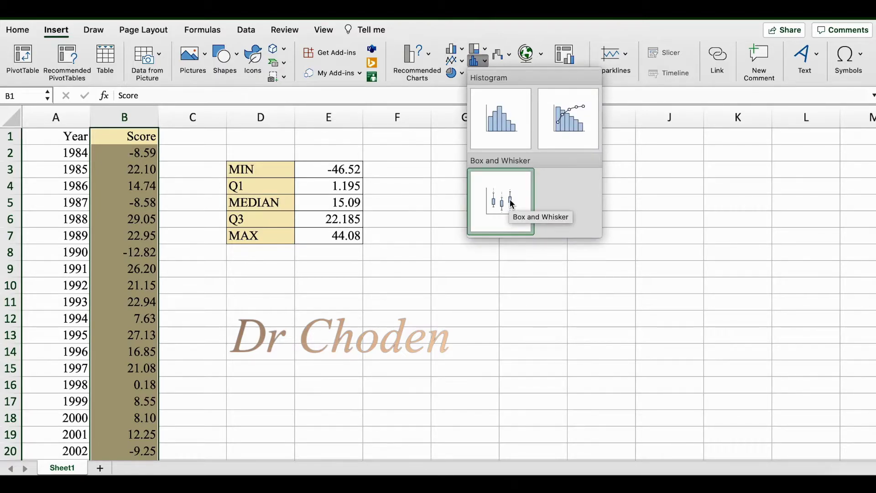
pyautogui.click(511, 202)
pyautogui.moveTo(513, 201); pyautogui.dragTo(657, 199)
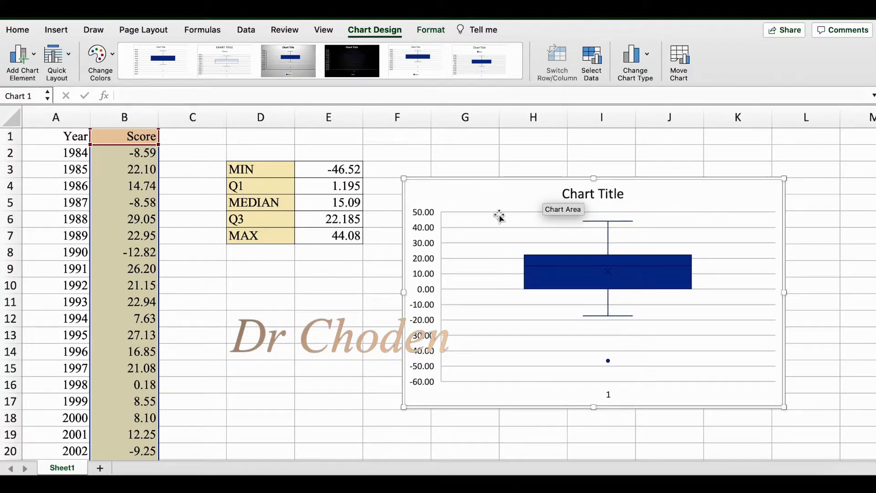
# Compare several chart styles and apply the grey gradient style
pyautogui.click(293, 54)
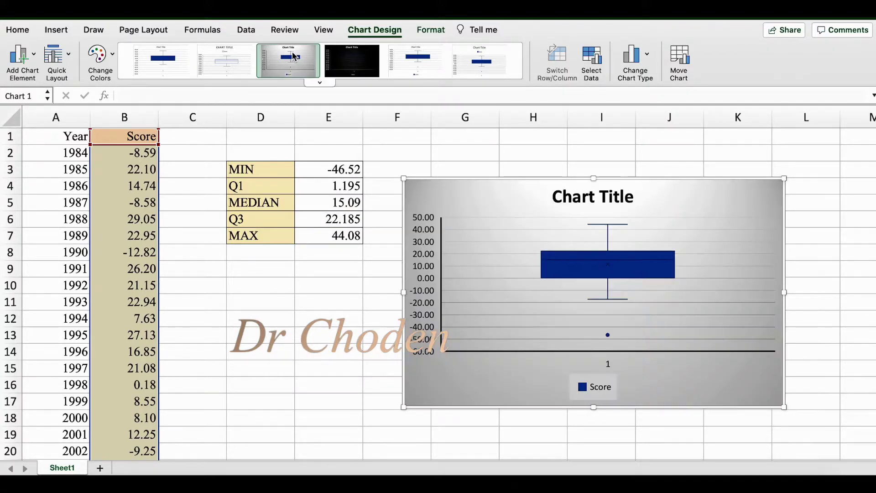
pyautogui.click(218, 62)
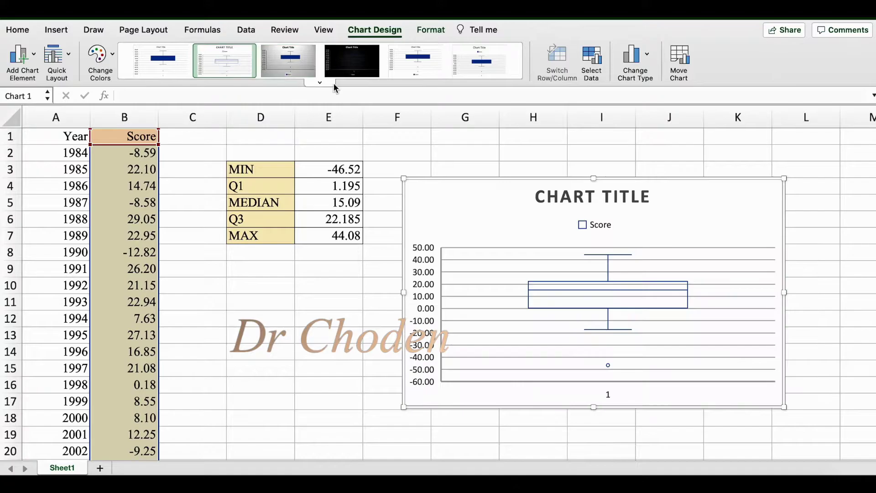
pyautogui.click(415, 67)
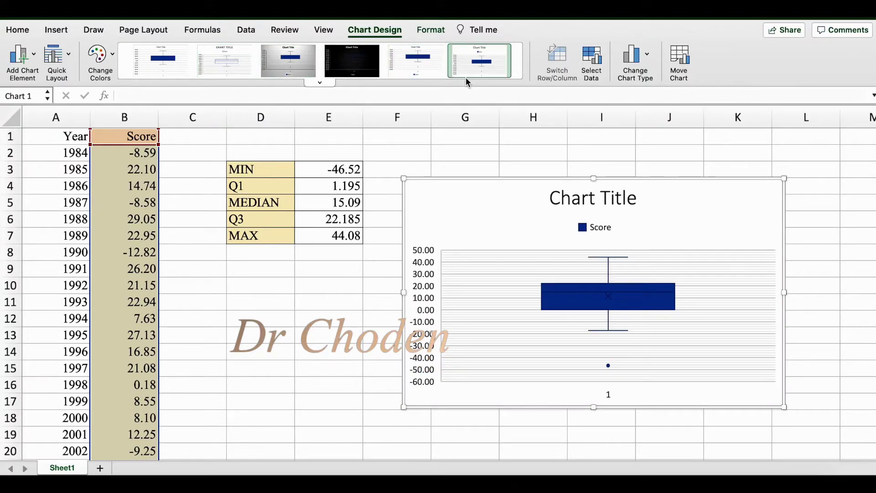
pyautogui.click(345, 62)
pyautogui.click(303, 63)
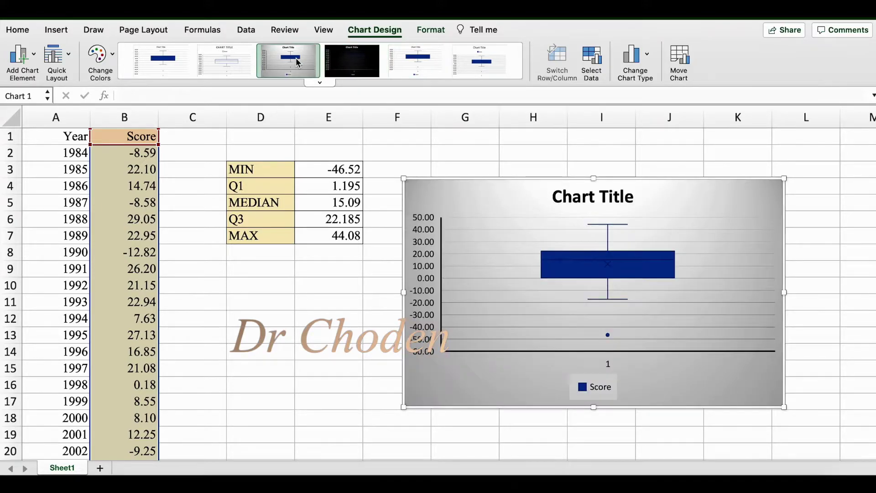
# Change the chart title to 'Score'
pyautogui.click(630, 196)
pyautogui.press('BackSpace')
pyautogui.press('BackSpace')
pyautogui.press('BackSpace')
pyautogui.press('BackSpace')
pyautogui.press('BackSpace')
pyautogui.press('BackSpace')
pyautogui.press('BackSpace')
pyautogui.press('BackSpace')
pyautogui.press('BackSpace')
pyautogui.press('BackSpace')
pyautogui.press('BackSpace')
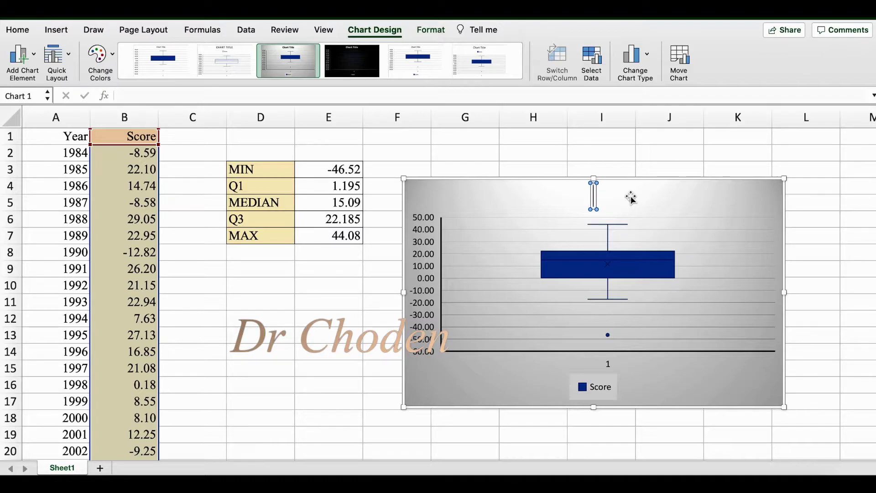
pyautogui.write('Score')
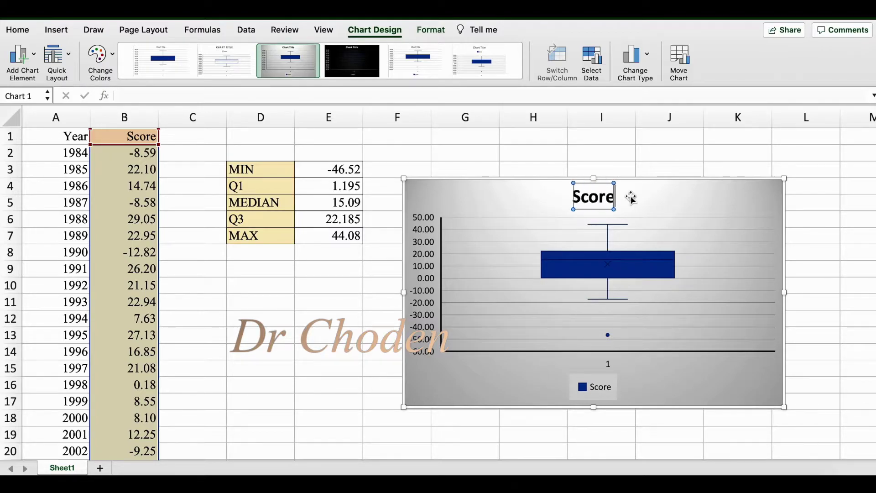
pyautogui.click(307, 354)
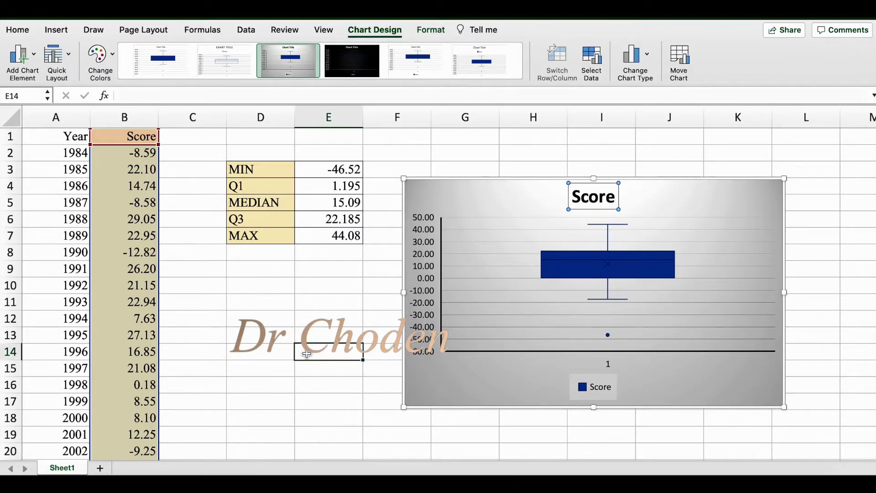
# Enlarge the chart downward, upward and to the right to span about columns F–L
pyautogui.click(710, 279)
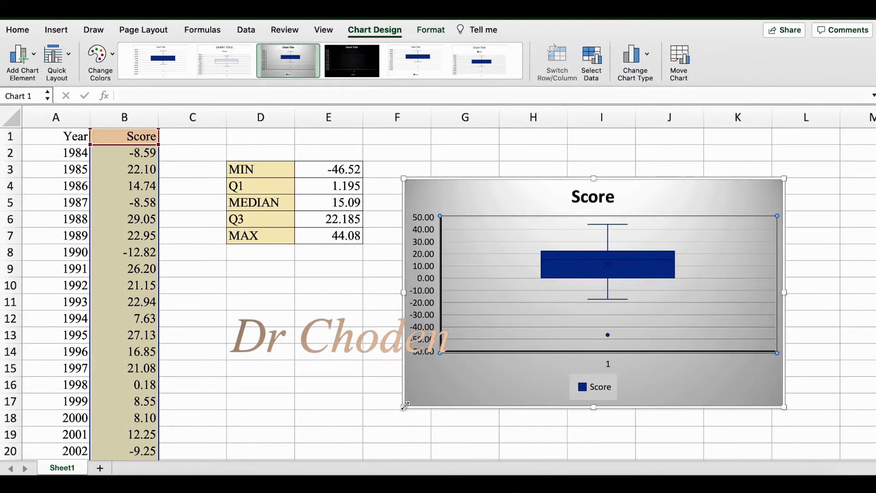
pyautogui.moveTo(405, 406); pyautogui.dragTo(369, 440)
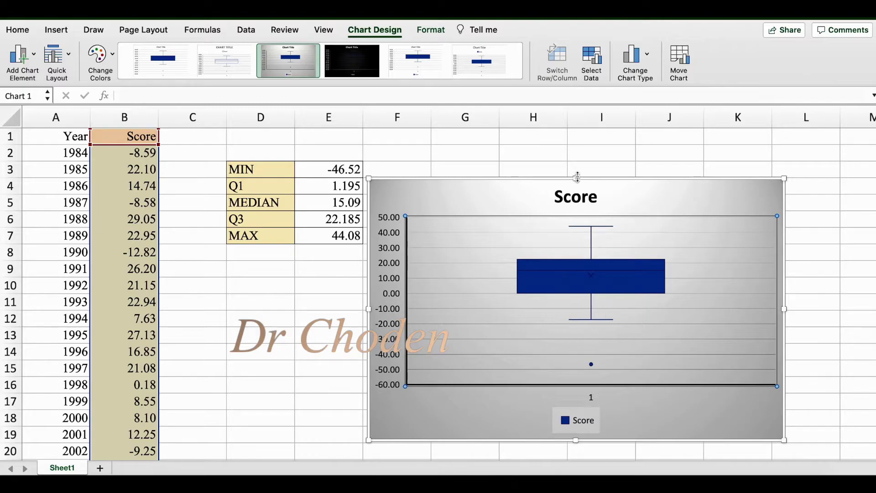
pyautogui.moveTo(576, 177); pyautogui.dragTo(575, 144)
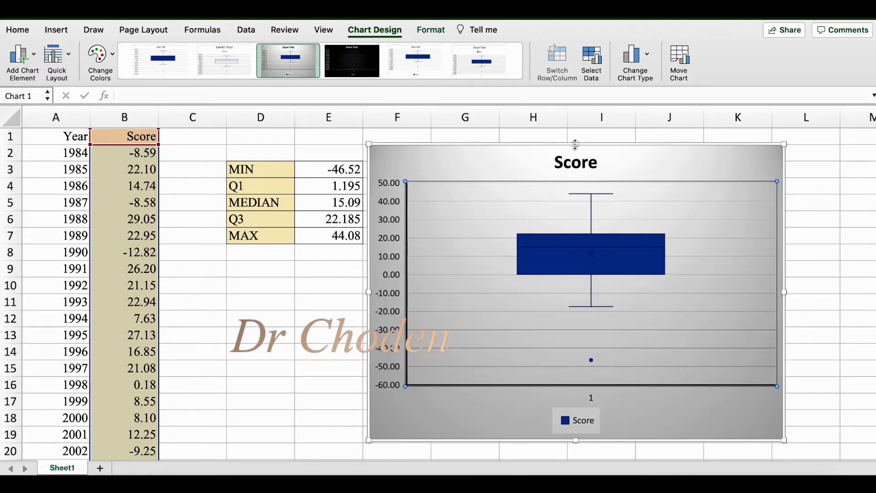
pyautogui.moveTo(784, 145); pyautogui.dragTo(811, 141)
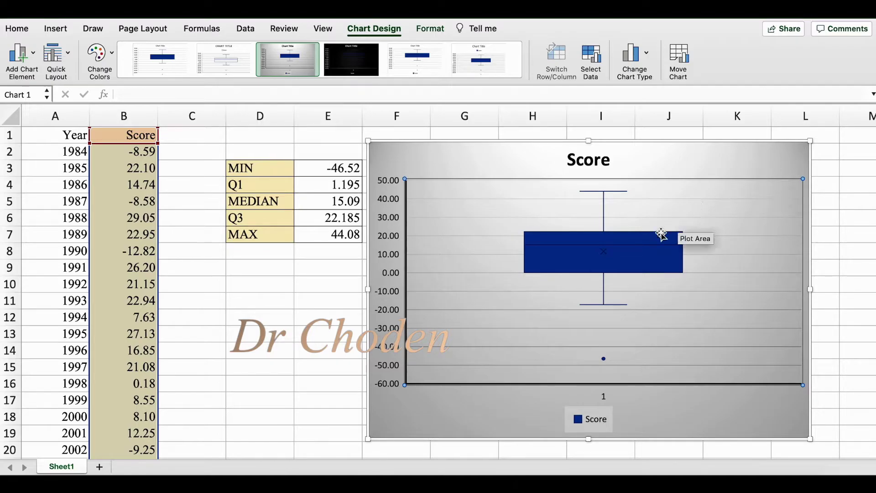
pyautogui.click(656, 264)
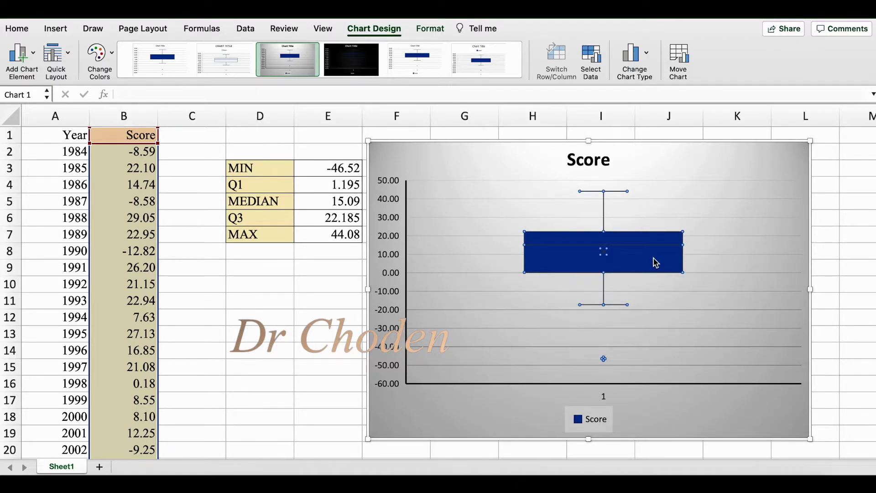
# Format the Score series: hide mean markers, keep outlier points, use Inclusive median quartiles
pyautogui.rightClick(656, 263)
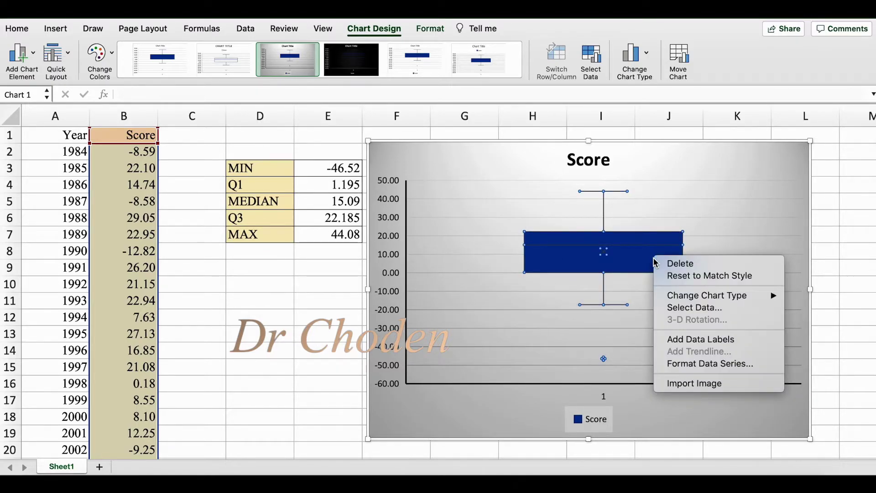
pyautogui.click(694, 364)
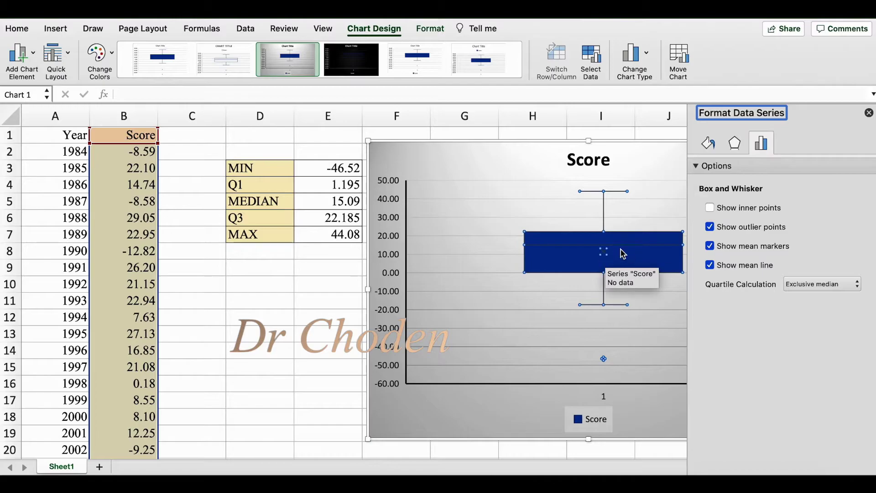
pyautogui.click(710, 246)
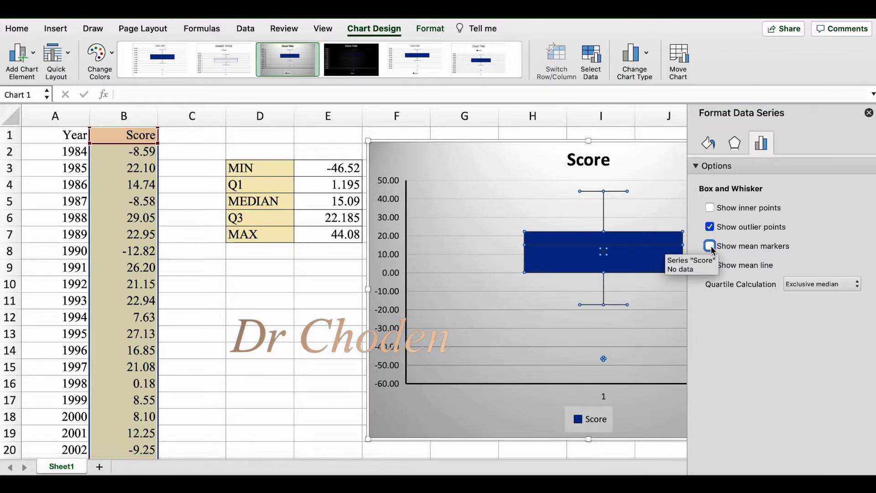
pyautogui.click(711, 229)
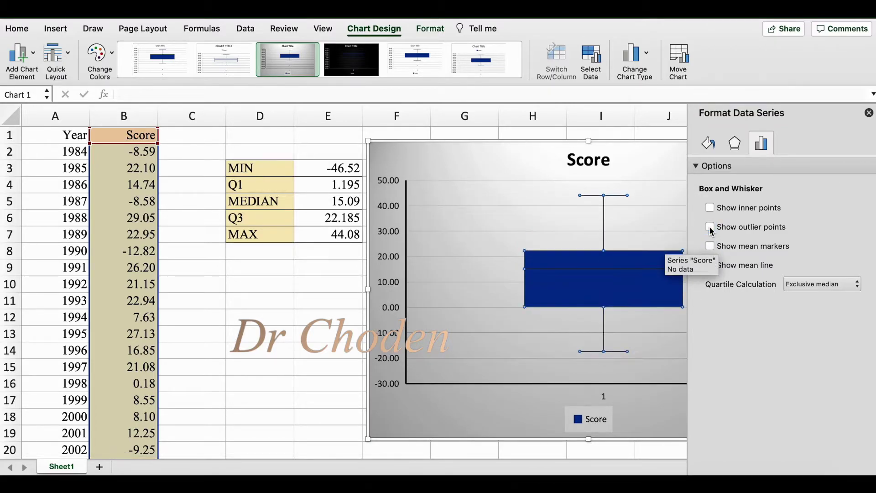
pyautogui.click(717, 229)
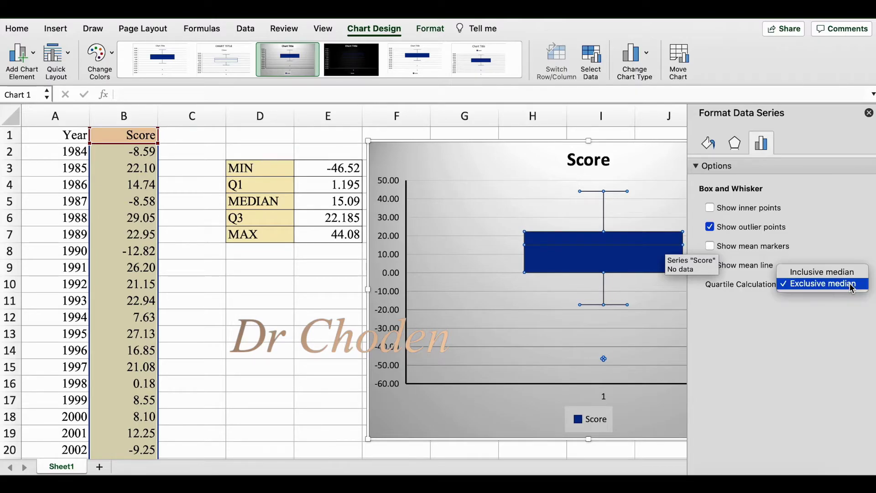
pyautogui.click(843, 272)
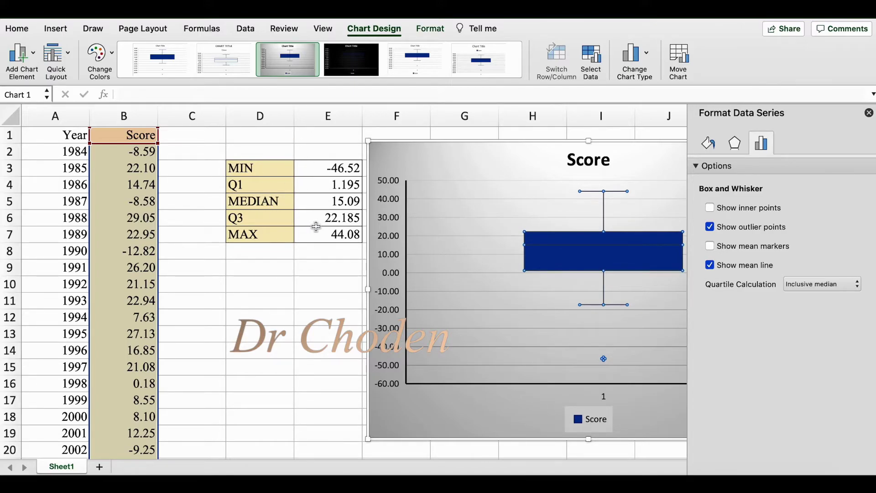
pyautogui.click(709, 143)
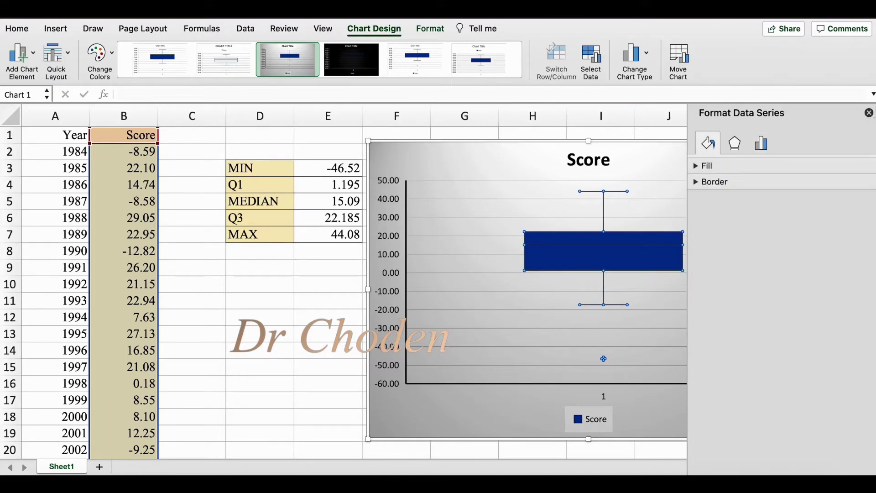
pyautogui.click(869, 112)
pyautogui.click(636, 352)
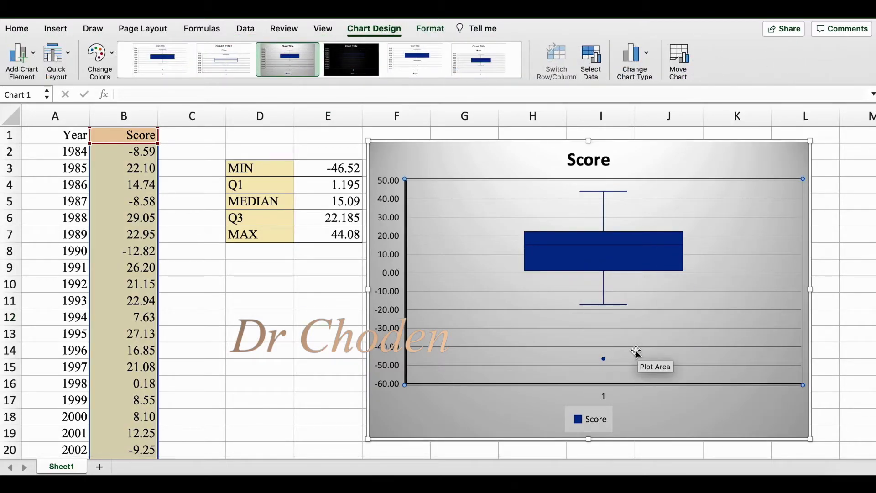
pyautogui.press('Escape')
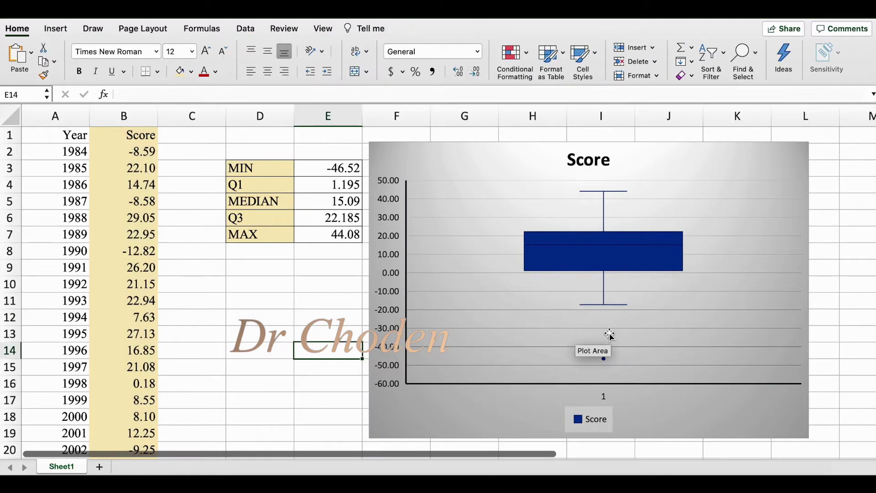
pyautogui.press('Up')
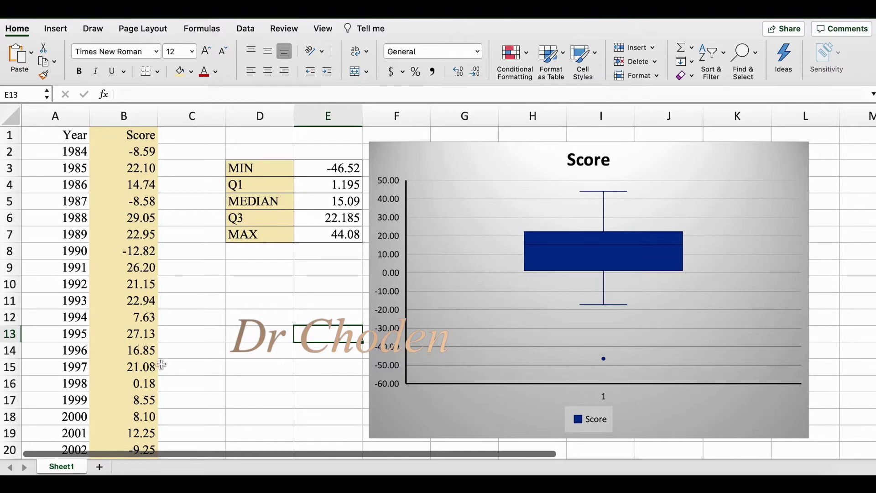
pyautogui.scroll(-10, 132, 349)
pyautogui.scroll(10, 133, 349)
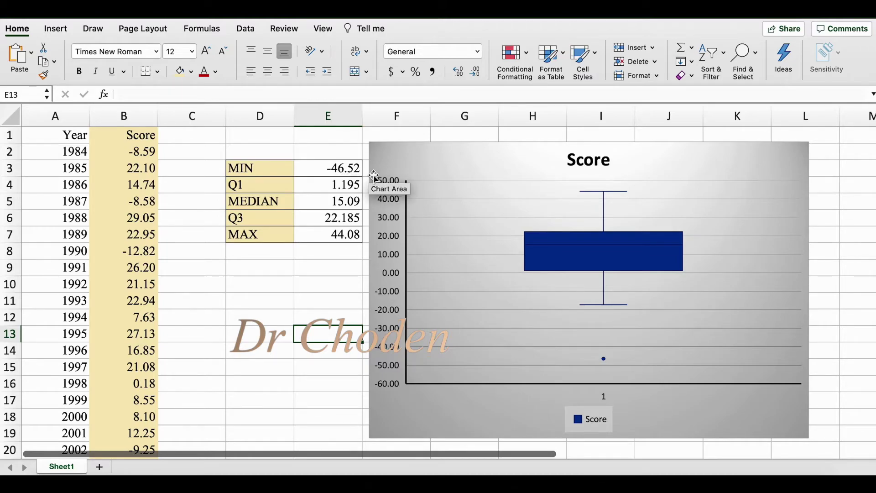
pyautogui.scroll(-1, 337, 398)
pyautogui.scroll(-11, 211, 390)
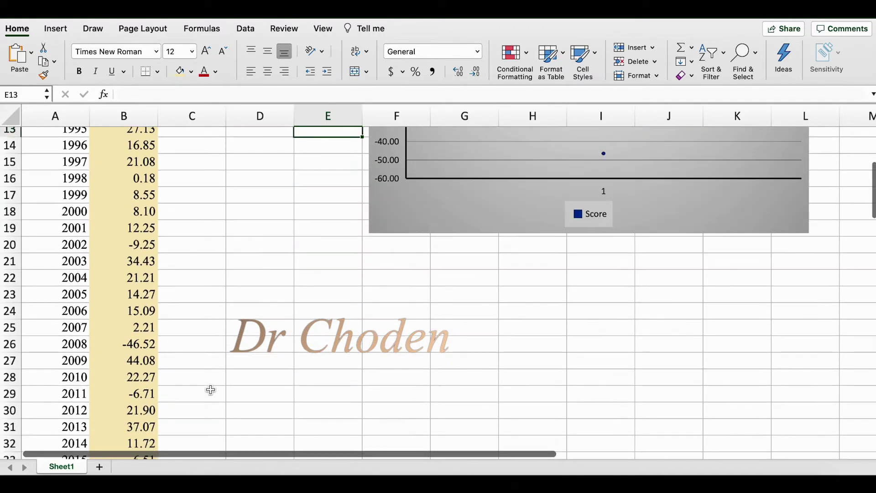
pyautogui.scroll(-6, 211, 389)
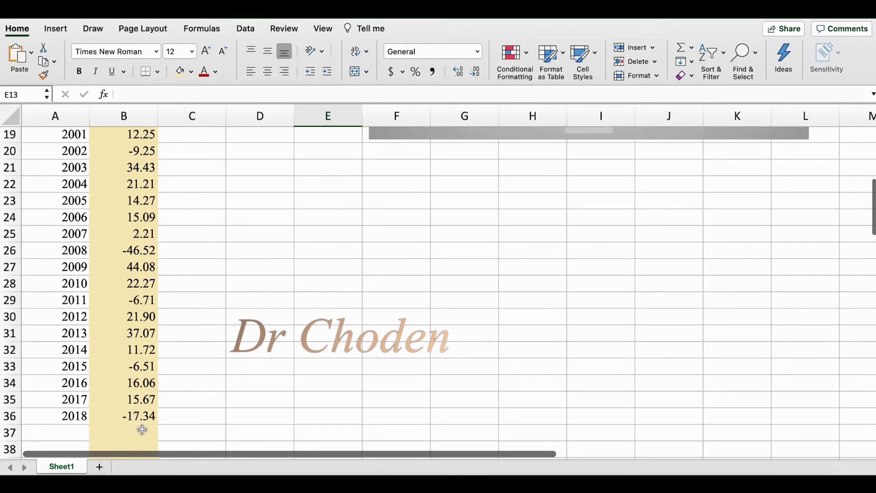
pyautogui.scroll(18, 142, 430)
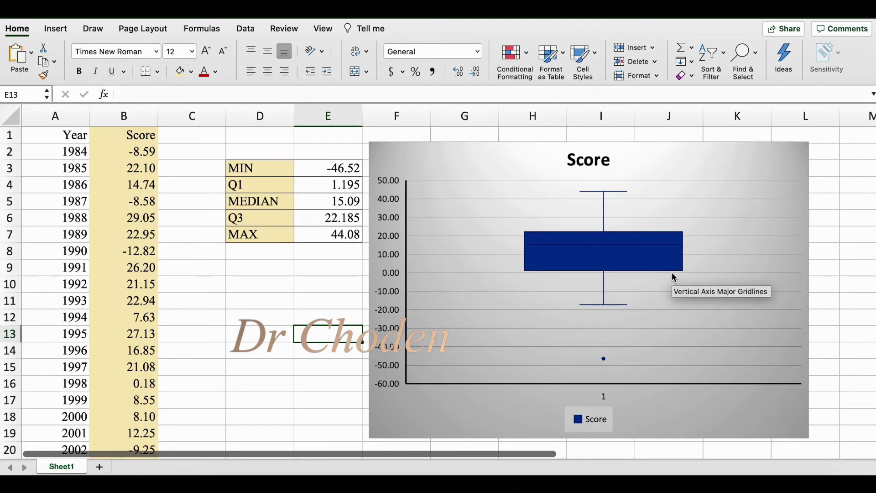
pyautogui.click(346, 185)
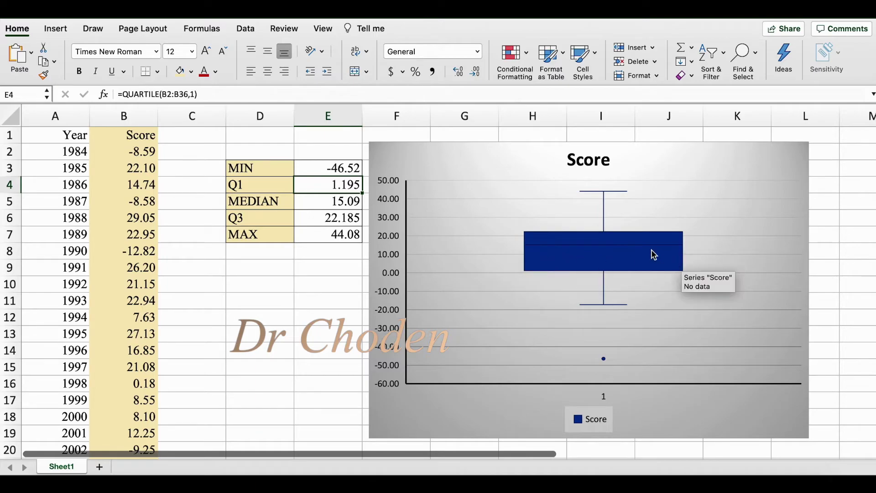
pyautogui.click(331, 202)
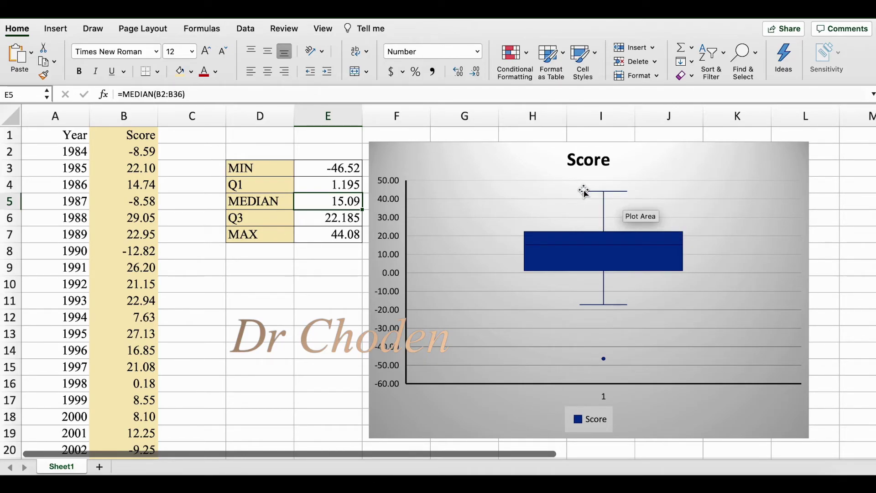
pyautogui.click(339, 240)
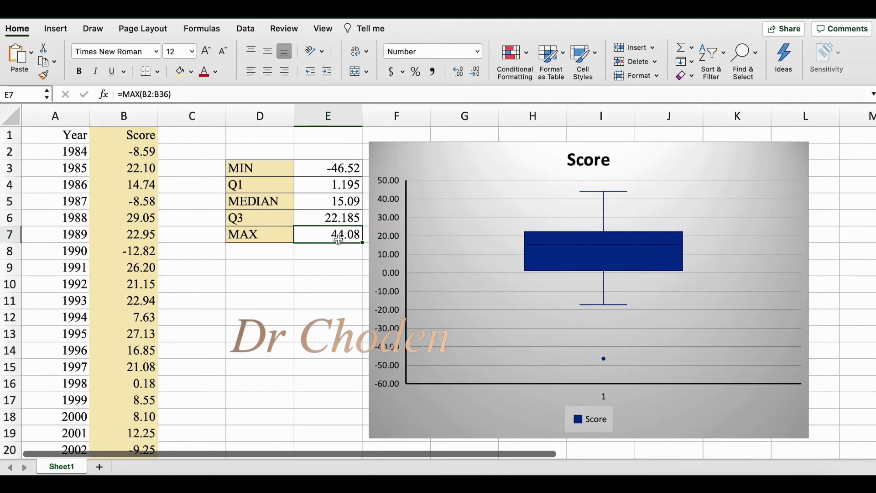